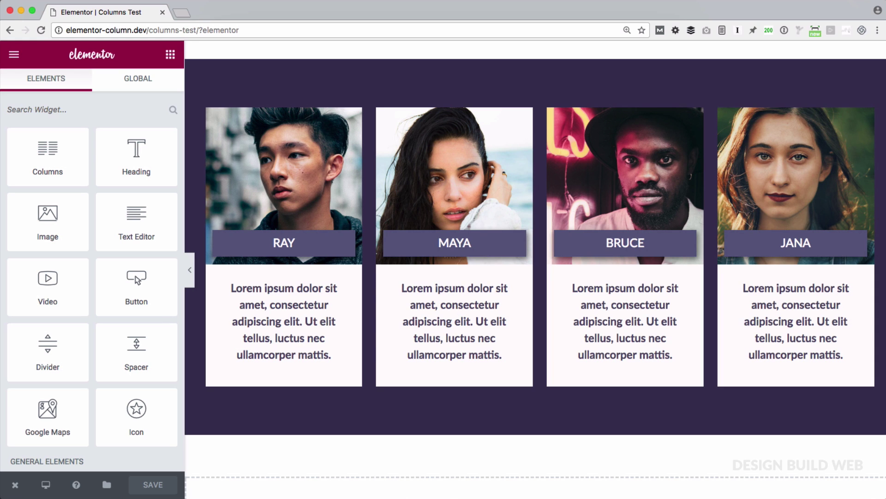
# Switch the editor preview to tablet width (768px) and close the device menu.
pyautogui.click(45, 484)
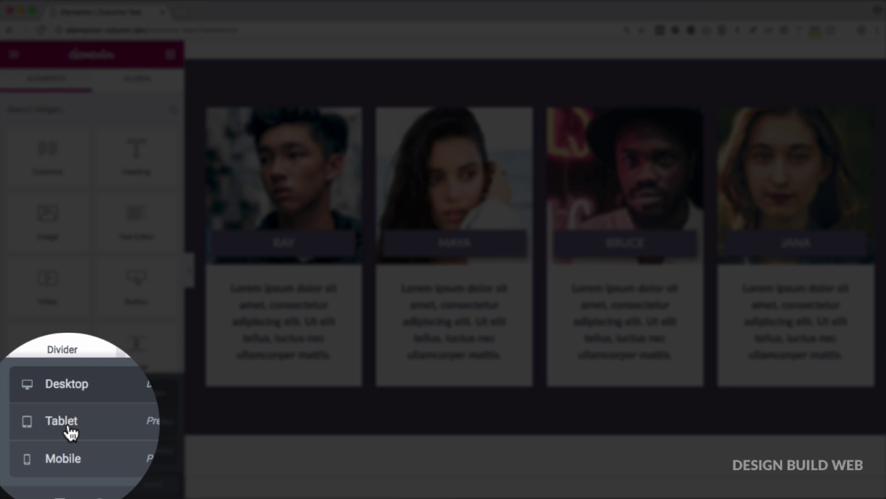
pyautogui.click(54, 427)
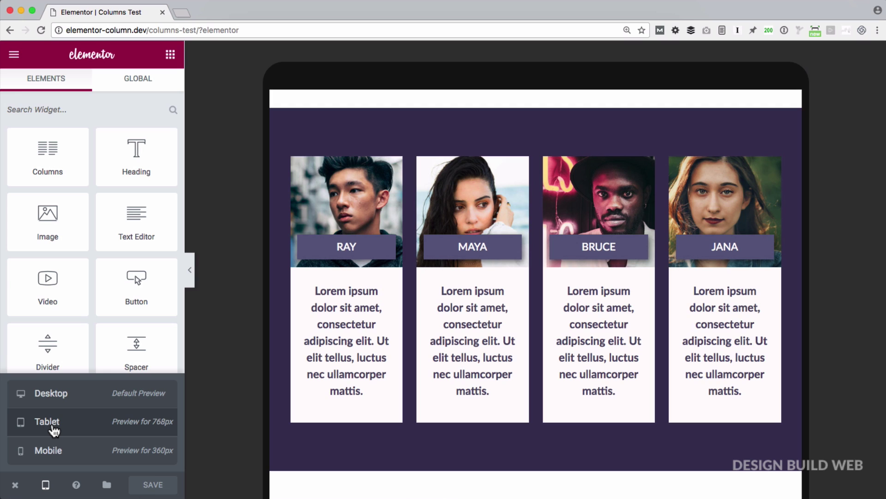
pyautogui.click(45, 490)
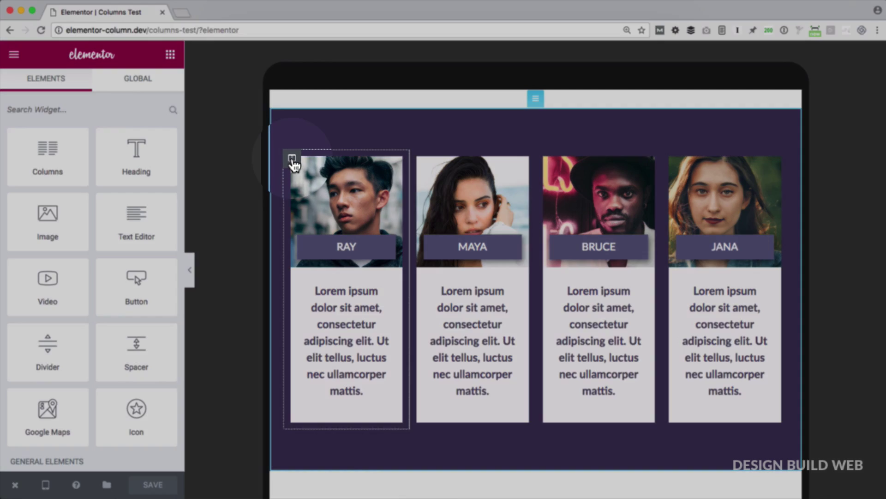
# Set RAY's and MAYA's tablet column widths to 50%.
pyautogui.click(292, 157)
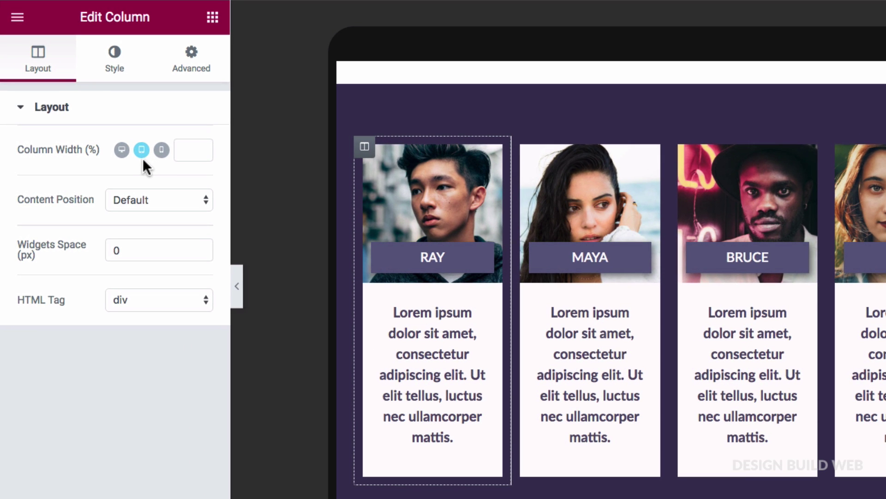
pyautogui.click(186, 150)
pyautogui.write('50')
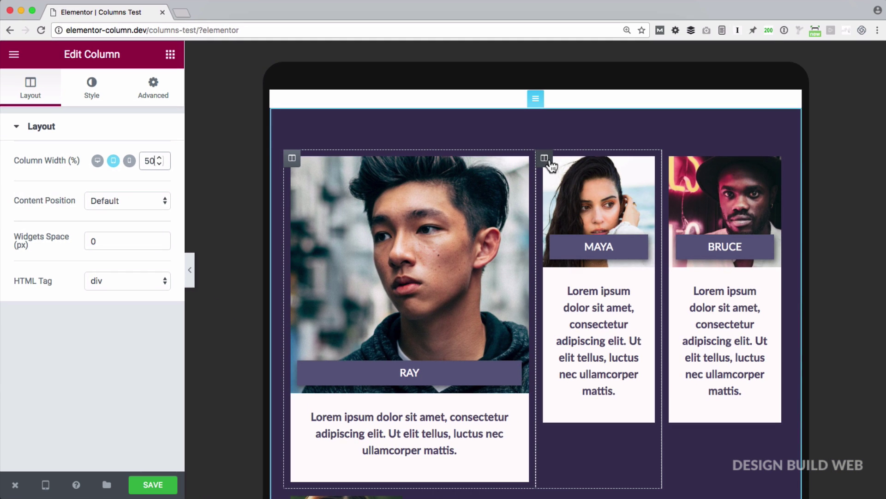
pyautogui.click(545, 159)
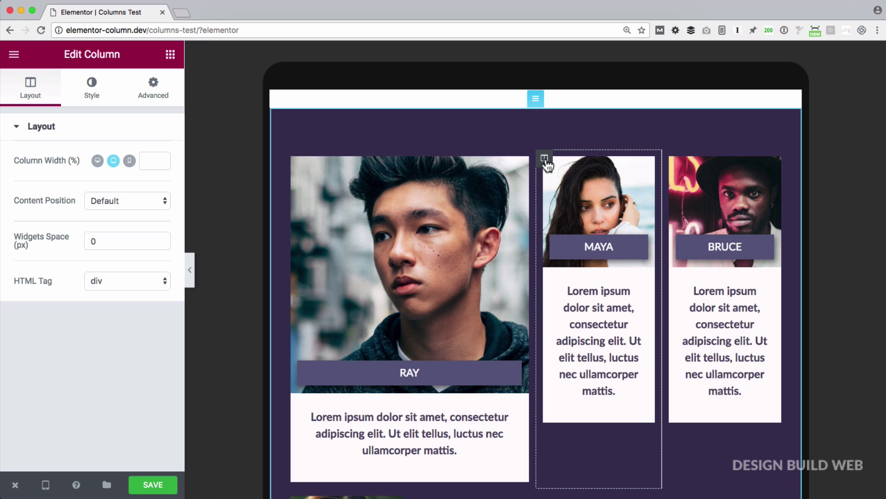
pyautogui.click(154, 161)
pyautogui.write('5')
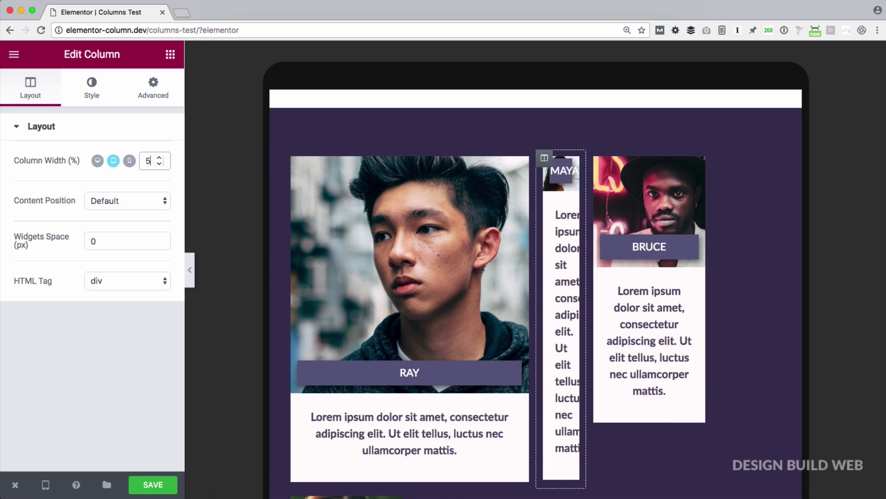
pyautogui.write('0')
# Set BRUCE's and JANA's tablet column widths to 50%.
pyautogui.scroll(-5, 447, 323)
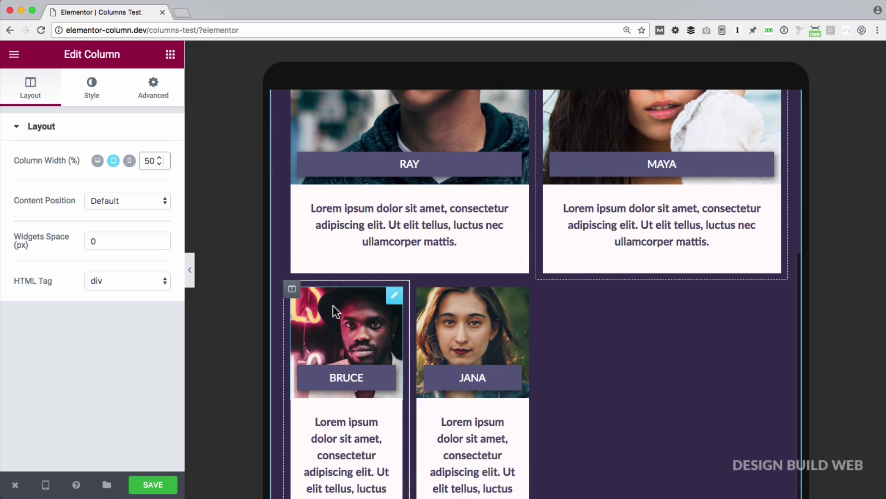
pyautogui.click(291, 290)
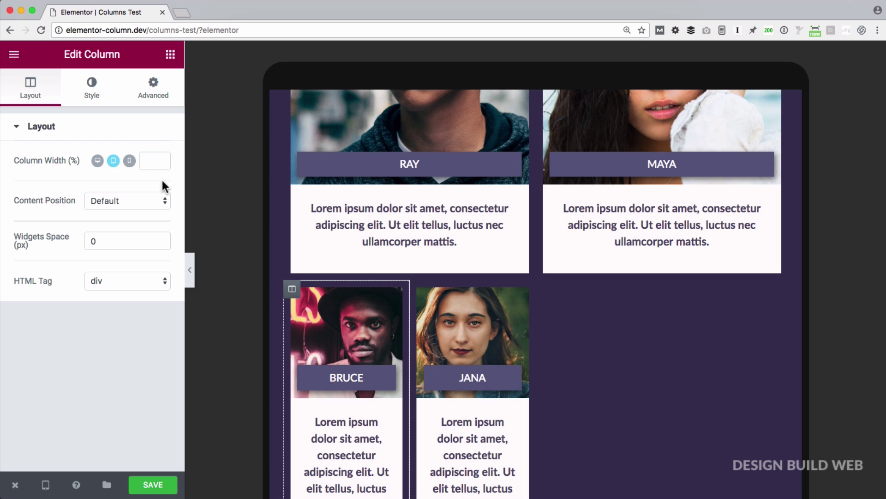
pyautogui.click(154, 162)
pyautogui.write('50')
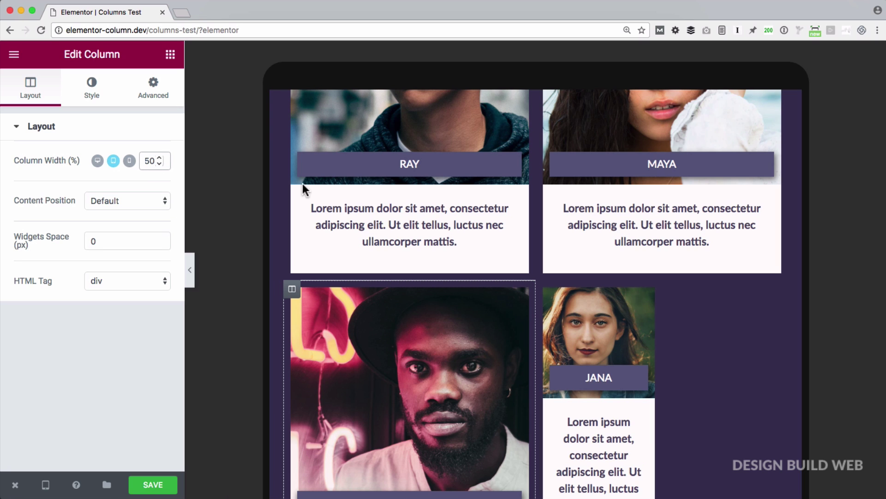
pyautogui.click(544, 288)
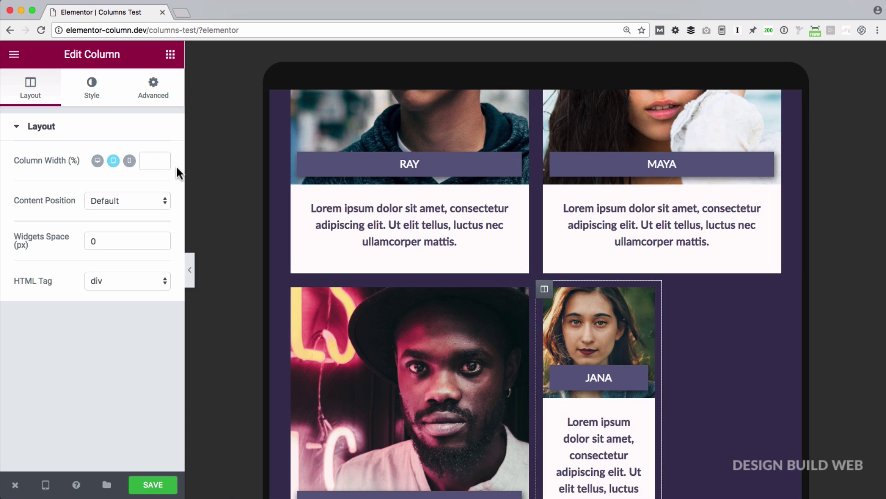
pyautogui.click(152, 160)
pyautogui.write('50')
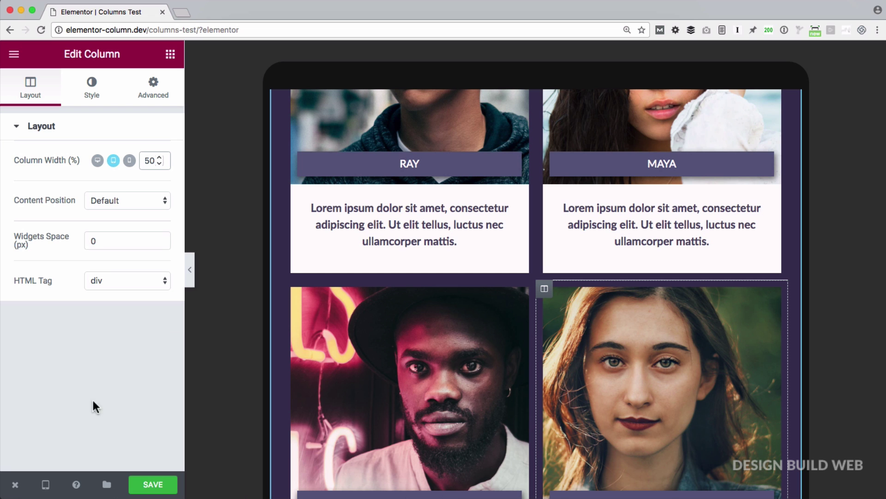
# Switch to the 360px mobile preview, scroll to BRUCE's full-width card, and close the device list.
pyautogui.click(46, 484)
pyautogui.click(55, 459)
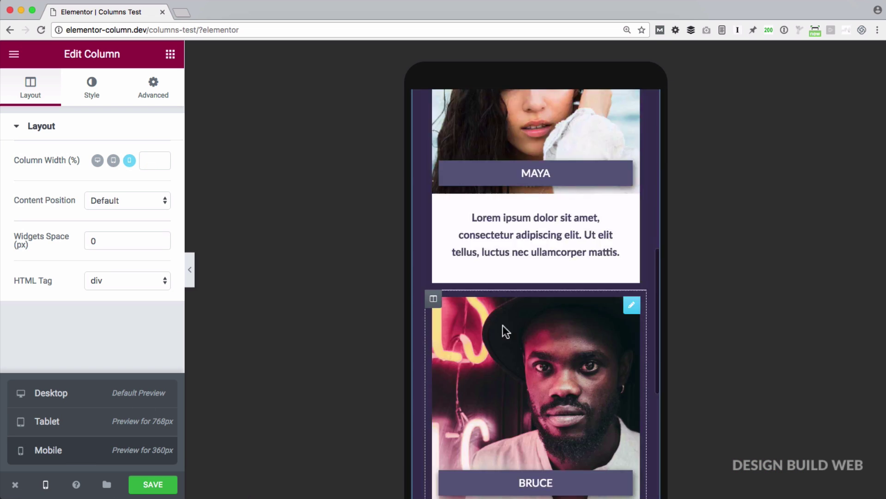
pyautogui.scroll(5, 508, 326)
pyautogui.scroll(5, 508, 326)
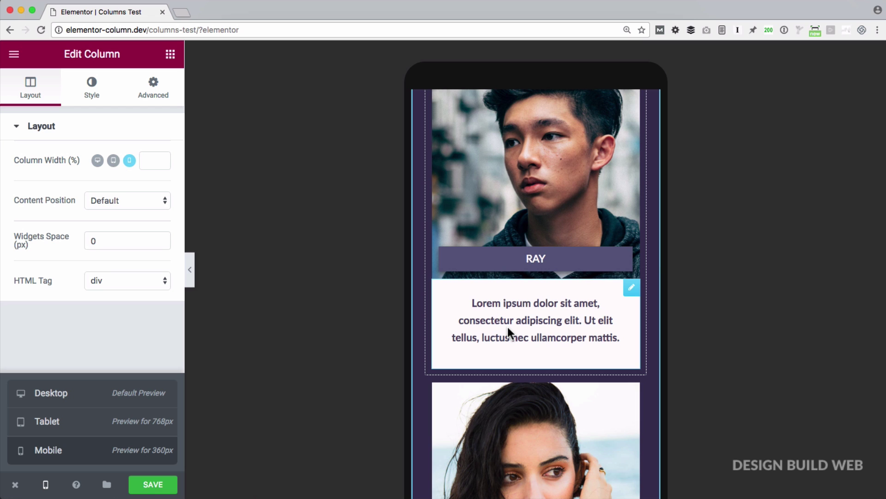
pyautogui.scroll(-4, 508, 327)
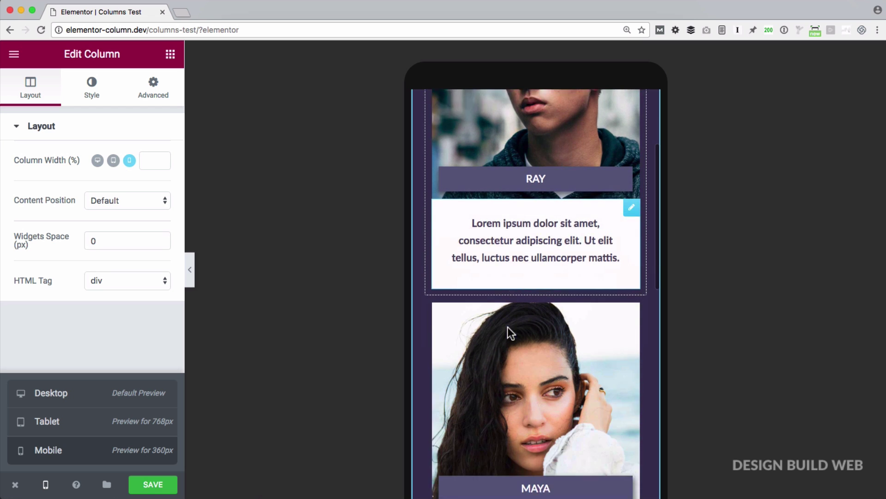
pyautogui.scroll(-8, 507, 327)
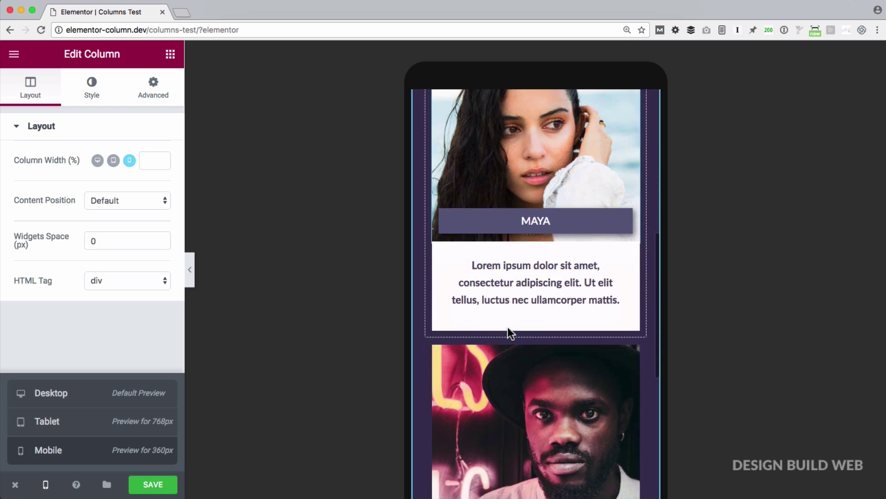
pyautogui.scroll(5, 508, 327)
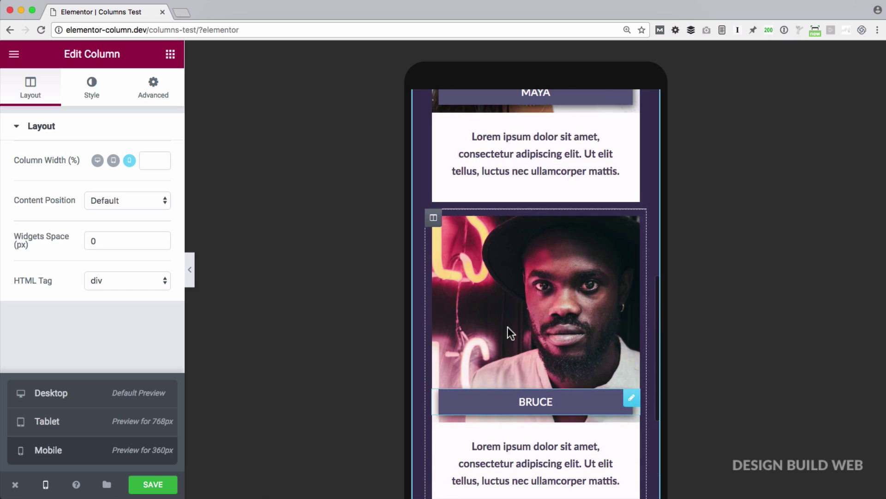
pyautogui.scroll(2, 507, 327)
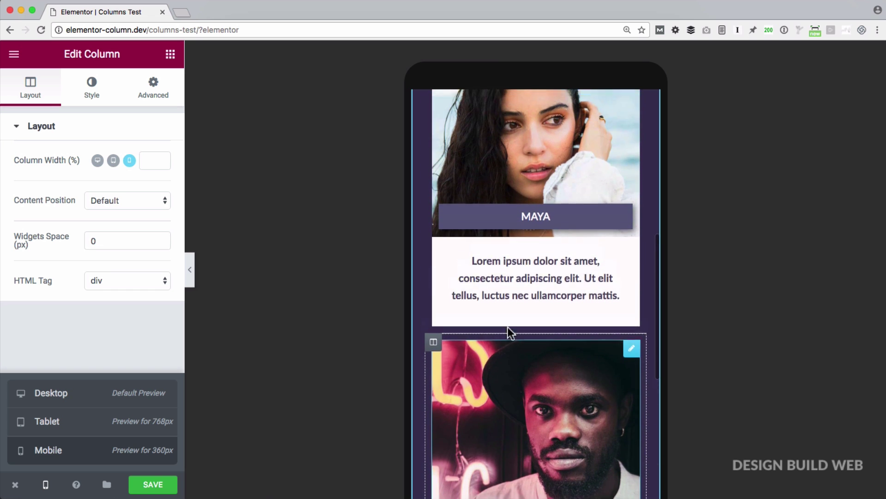
pyautogui.scroll(-4, 508, 327)
pyautogui.scroll(-1, 508, 326)
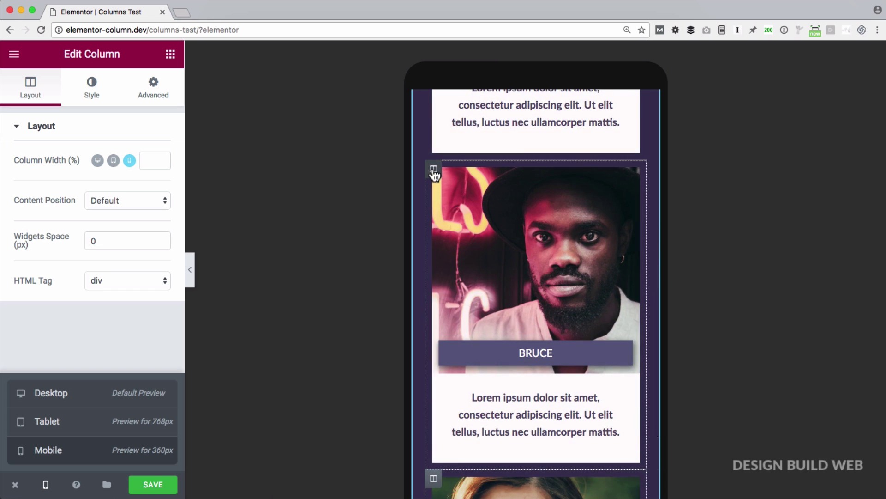
pyautogui.click(45, 484)
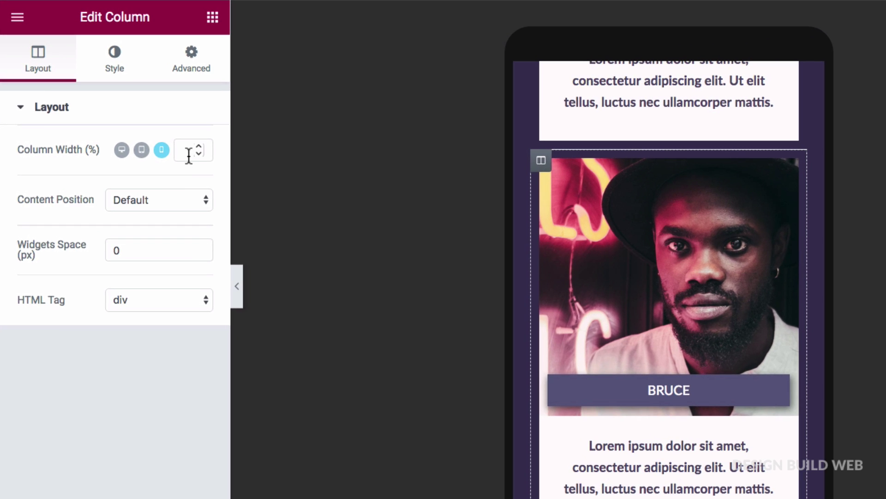
# Set BRUCE's and JANA's mobile column widths to 50% each.
pyautogui.click(175, 157)
pyautogui.write('50')
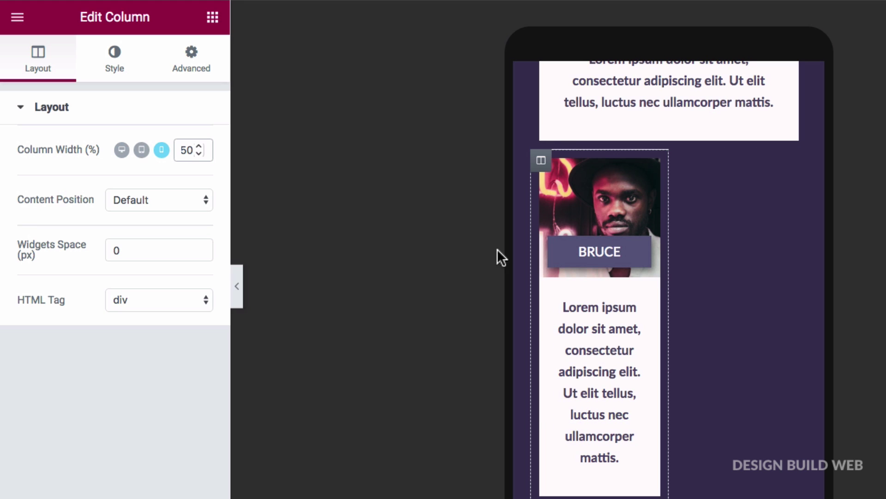
pyautogui.scroll(-5, 577, 393)
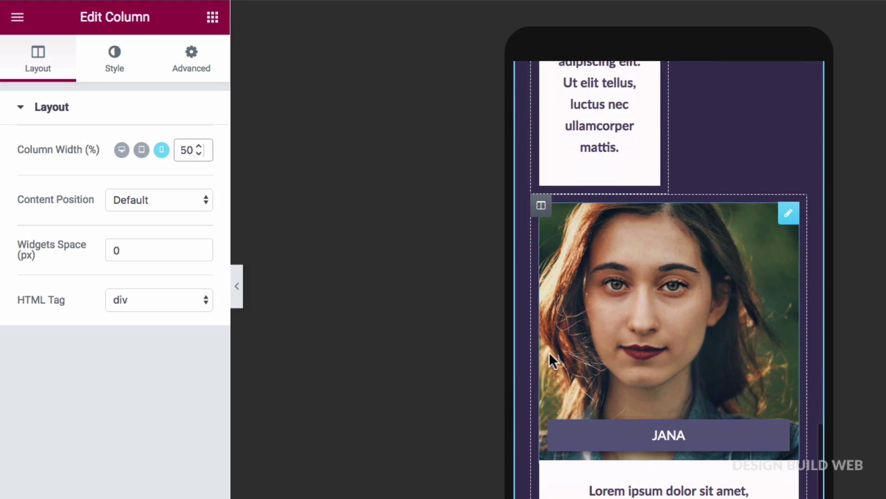
pyautogui.click(539, 203)
pyautogui.click(184, 149)
pyautogui.write('50')
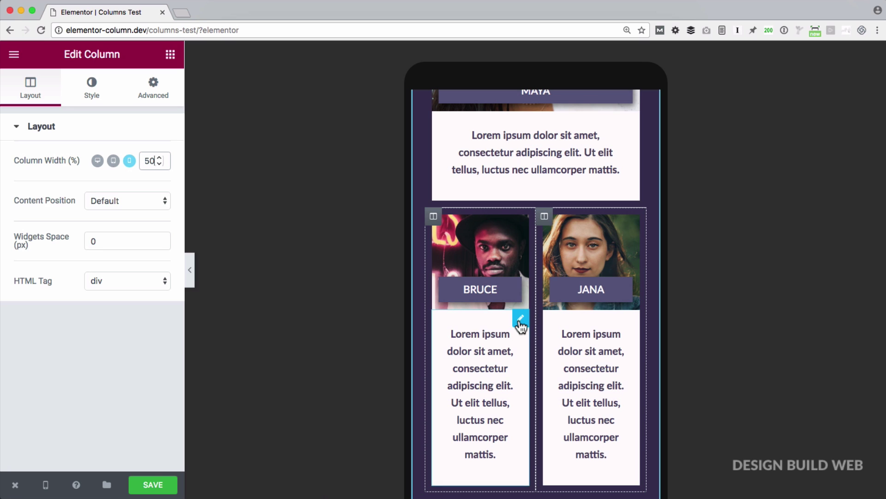
# Set BRUCE's text block to Hide On Mobile in Advanced > Responsive.
pyautogui.click(520, 322)
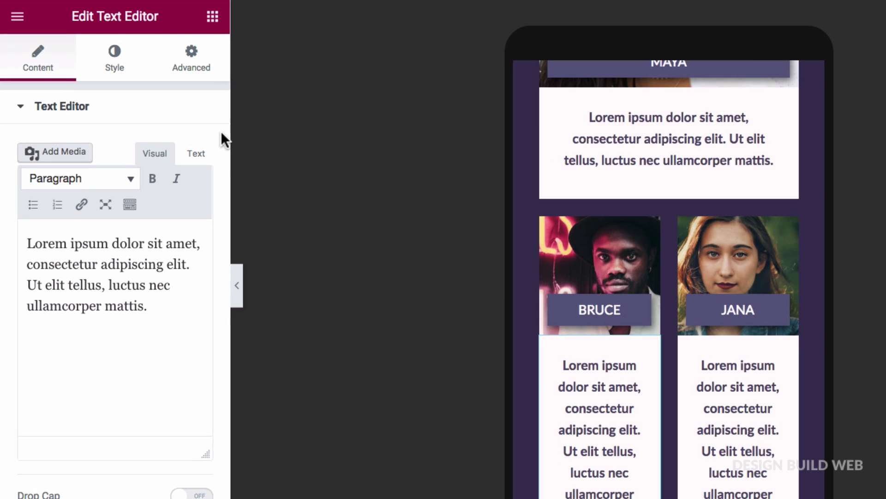
pyautogui.click(189, 74)
pyautogui.scroll(-4, 69, 368)
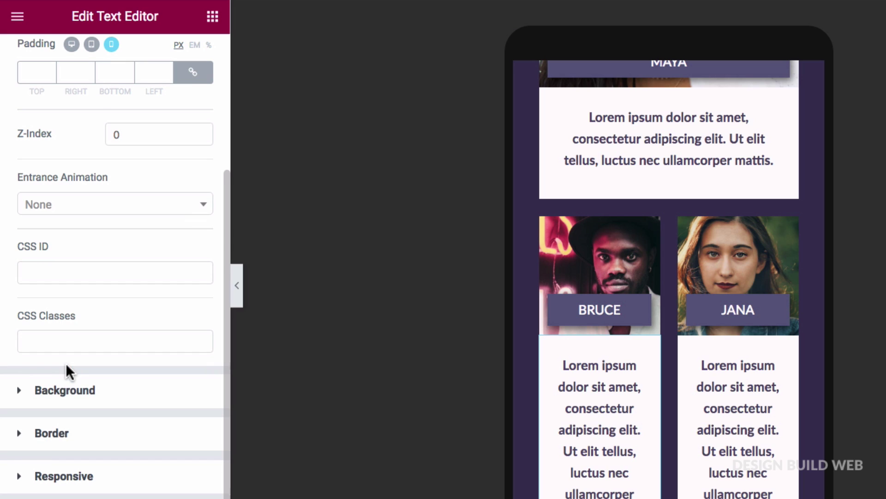
pyautogui.click(20, 478)
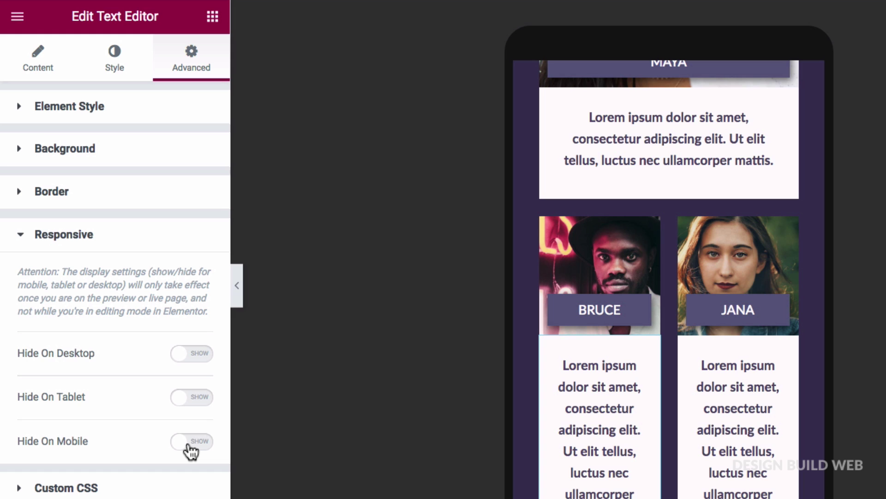
pyautogui.click(189, 443)
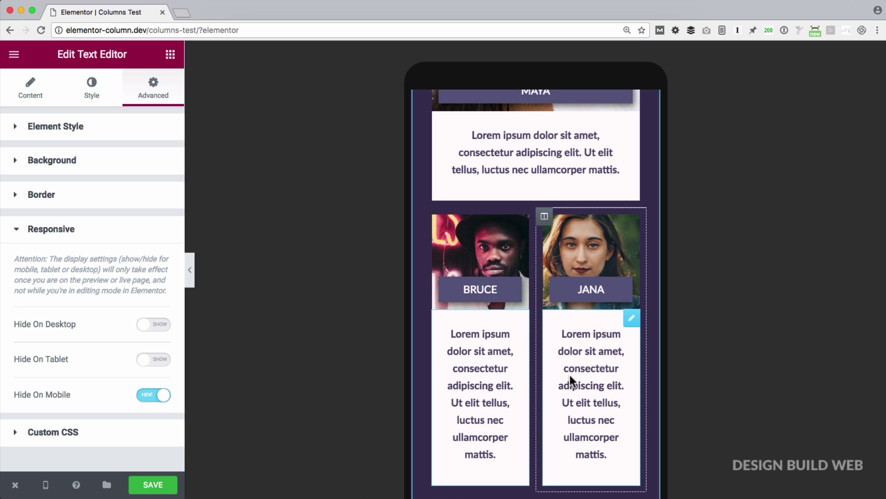
# Bring up the Advanced > Responsive visibility settings for JANA's text block.
pyautogui.click(632, 318)
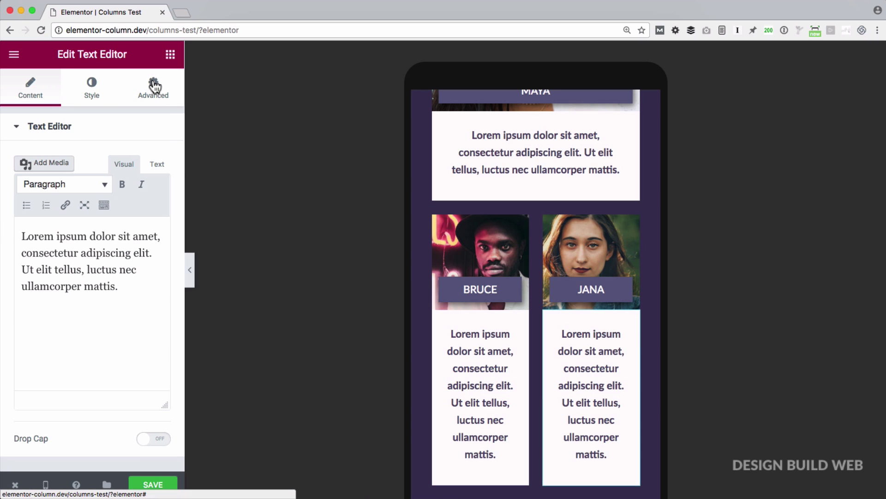
pyautogui.click(154, 87)
pyautogui.scroll(-2, 57, 289)
pyautogui.scroll(-2, 57, 289)
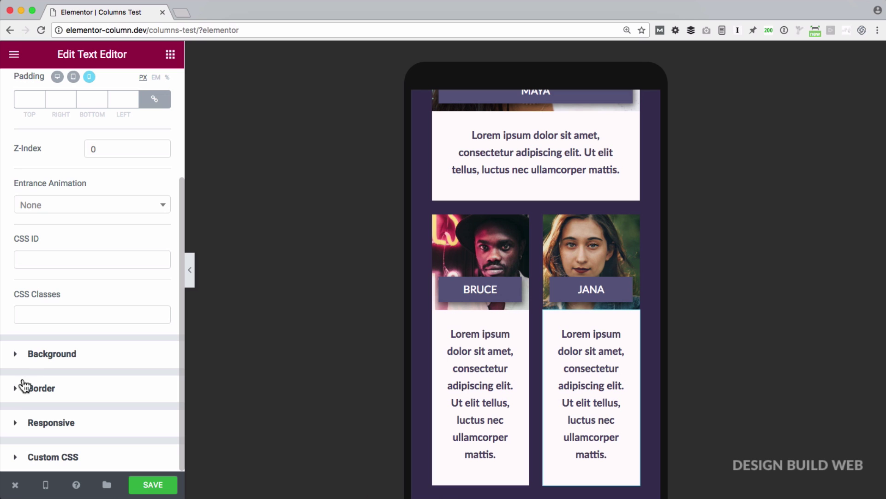
pyautogui.click(15, 421)
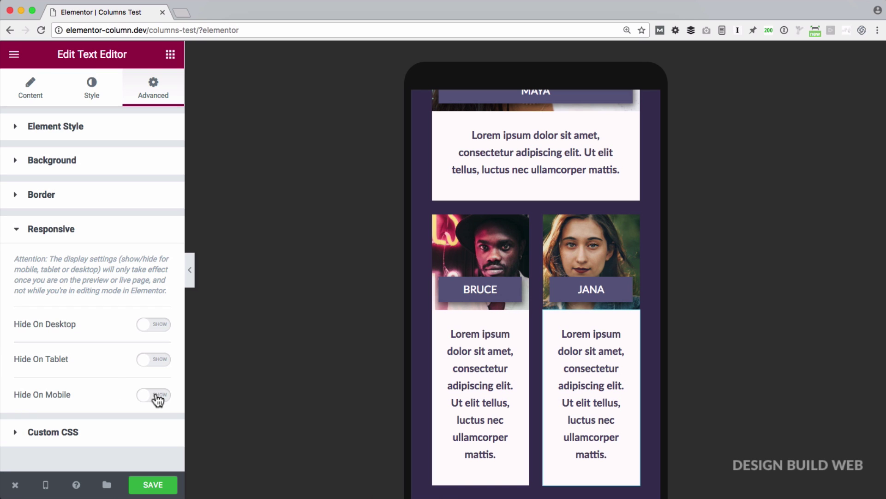
pyautogui.click(190, 279)
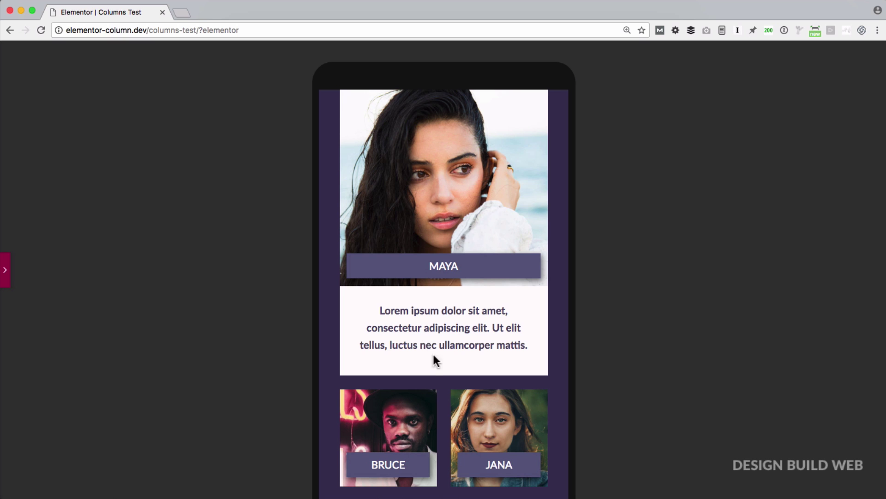
pyautogui.scroll(8, 437, 361)
pyautogui.scroll(-8, 438, 367)
pyautogui.click(6, 269)
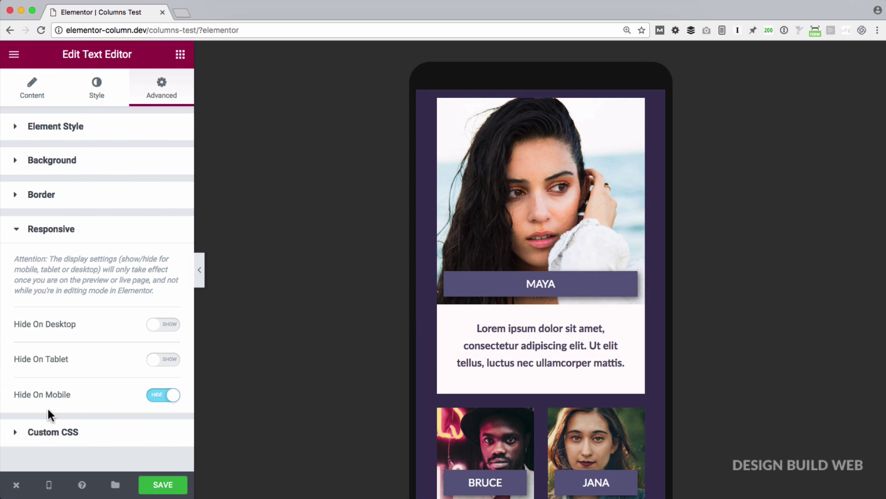
# Check the two-per-row team layout at tablet width, then return to the desktop preview.
pyautogui.click(46, 487)
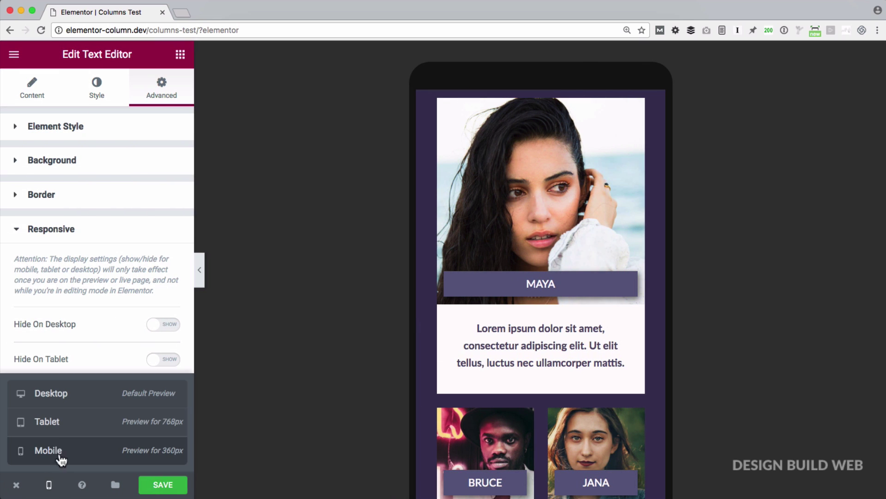
pyautogui.click(47, 421)
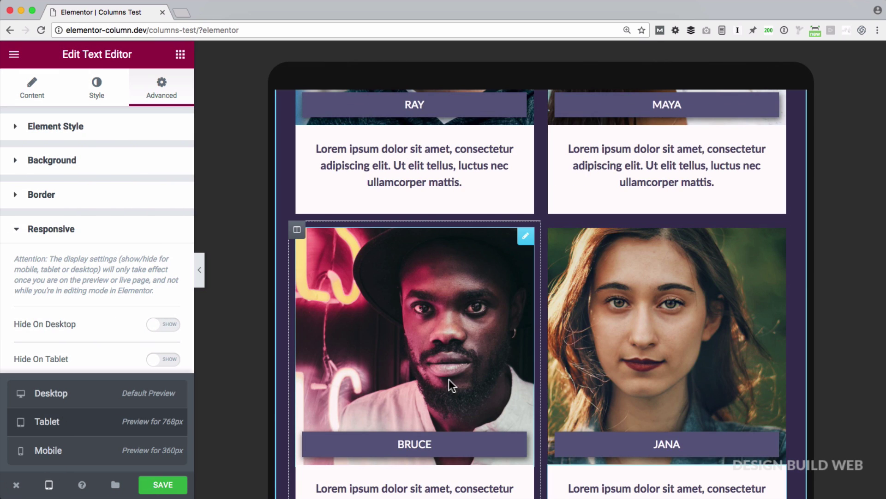
pyautogui.scroll(5, 448, 381)
pyautogui.scroll(-3, 449, 381)
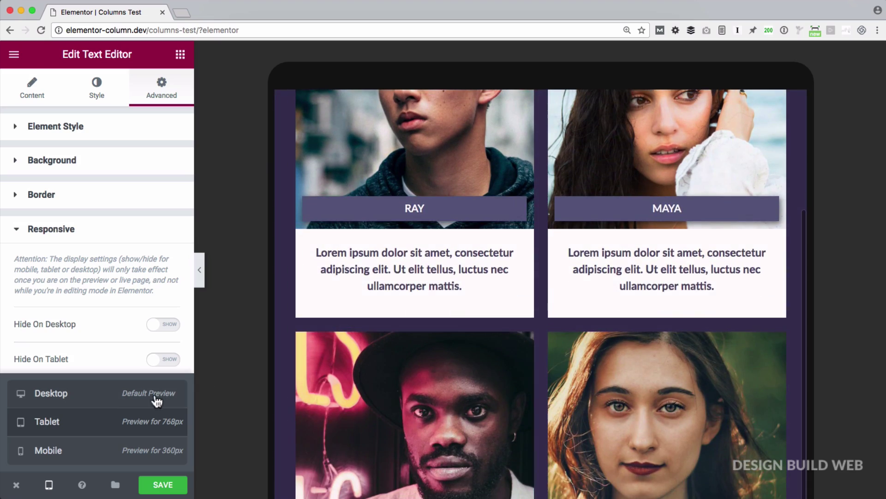
pyautogui.click(155, 397)
pyautogui.scroll(3, 425, 386)
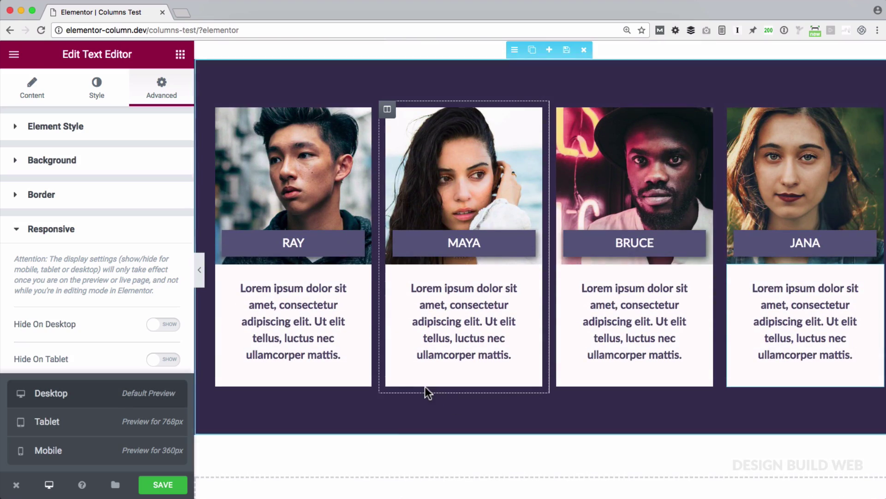